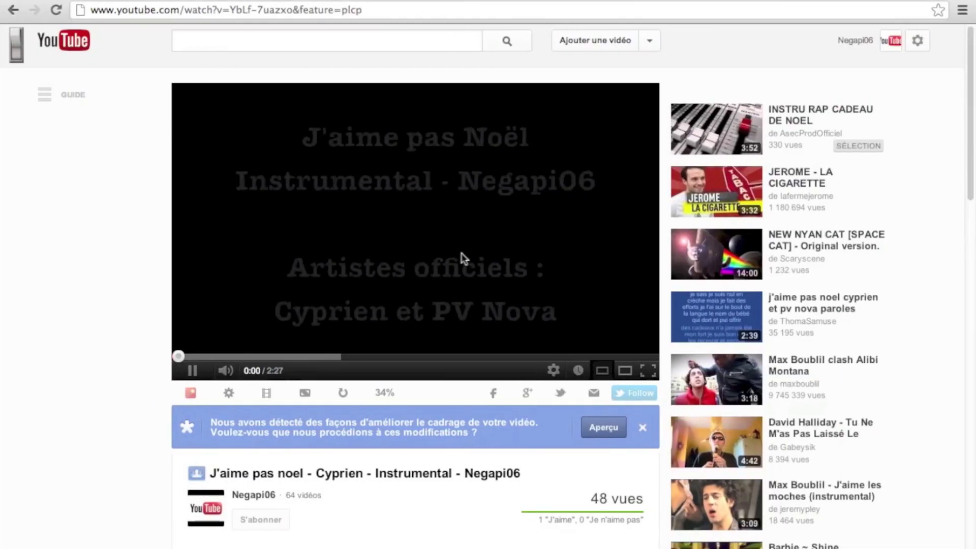
Review the J'aime pas noel instrumental video's comments and its title screen in full-screen view.
scroll(435, 501, down, 5)
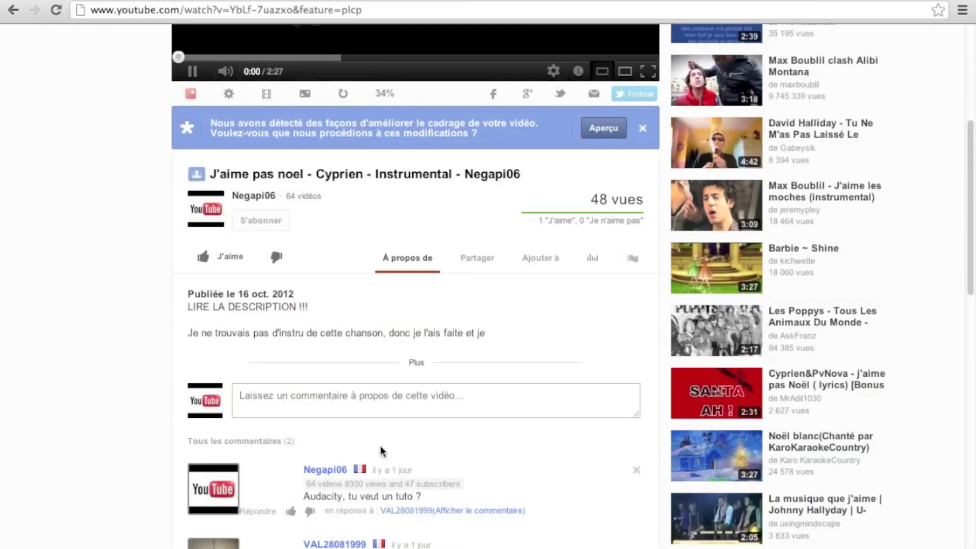
scroll(277, 375, down, 2)
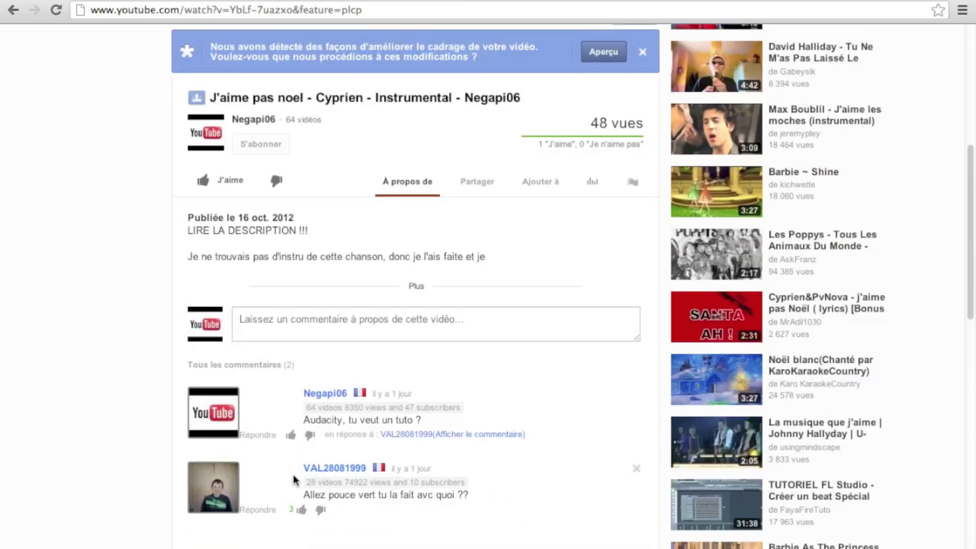
scroll(266, 503, down, 3)
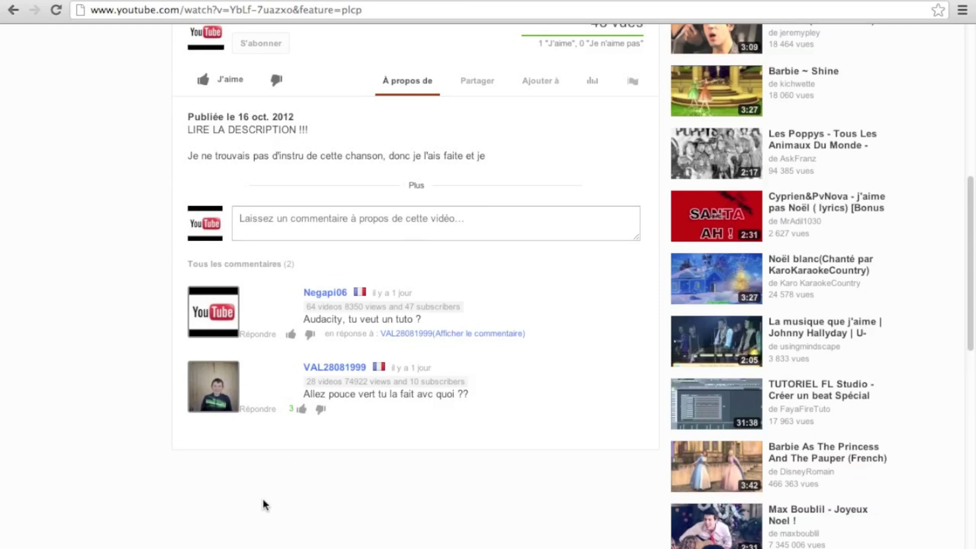
mouse_move(212, 387)
scroll(398, 460, up, 10)
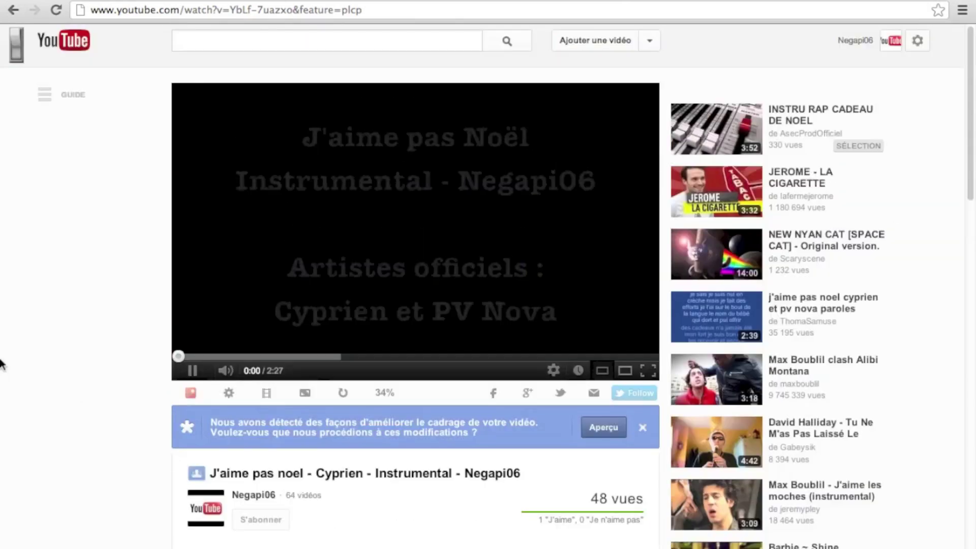
double_click(469, 252)
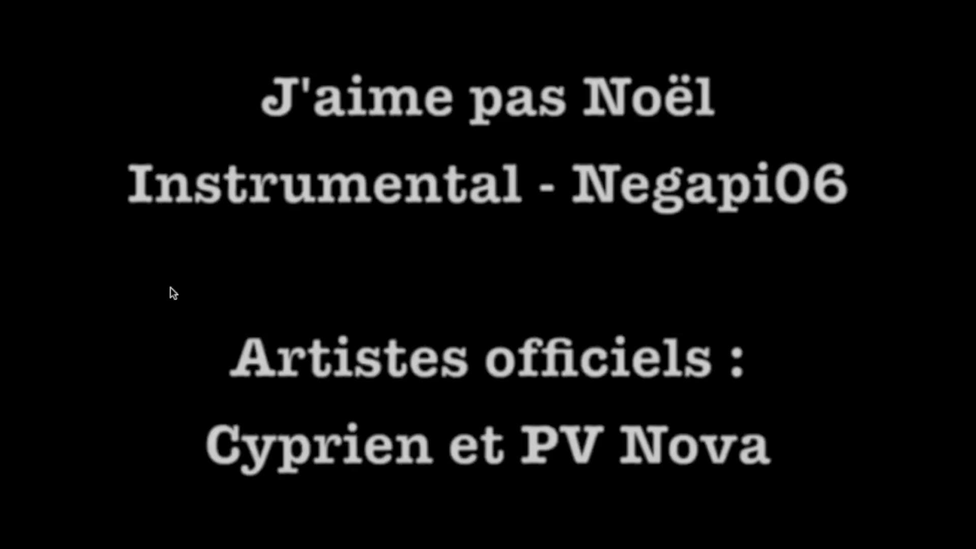
key(Escape)
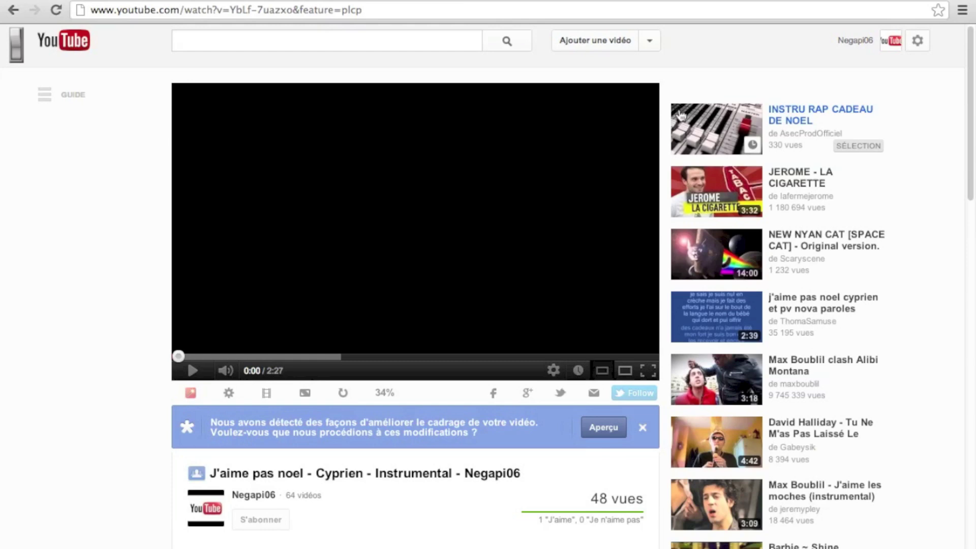
scroll(450, 447, down, 8)
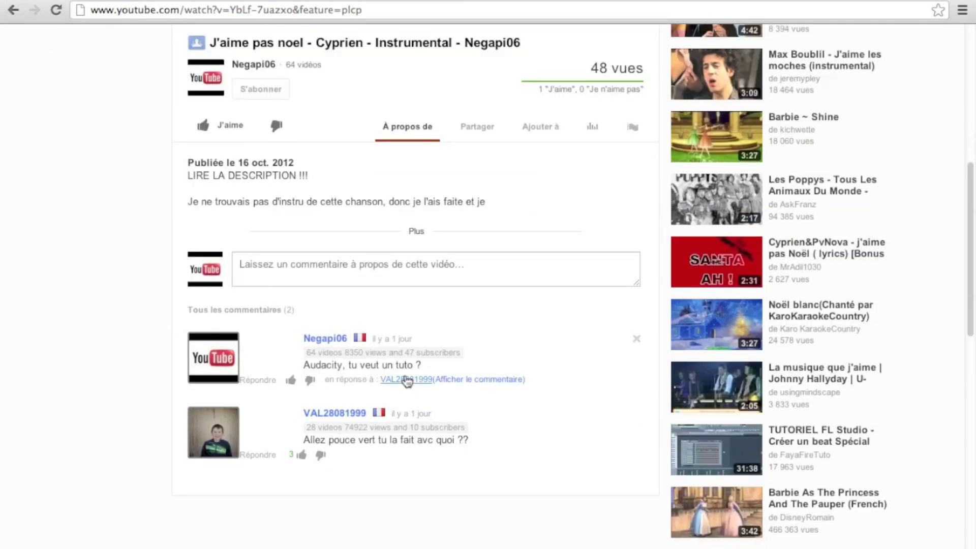
scroll(407, 381, up, 8)
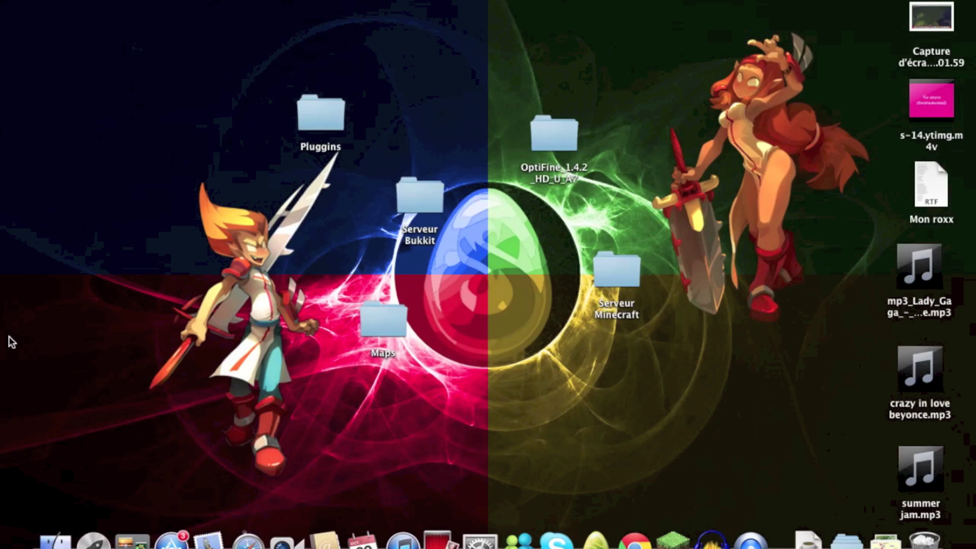
Switch to iTunes and select track 2, J'AIME PAS NOEL, in the music library.
click(403, 540)
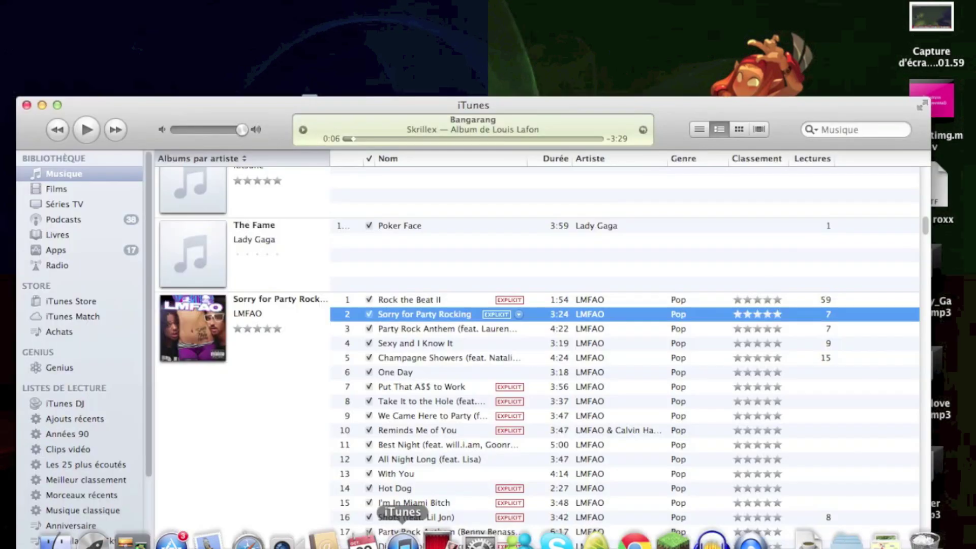
drag(428, 105, 448, 35)
scroll(569, 387, down, 10)
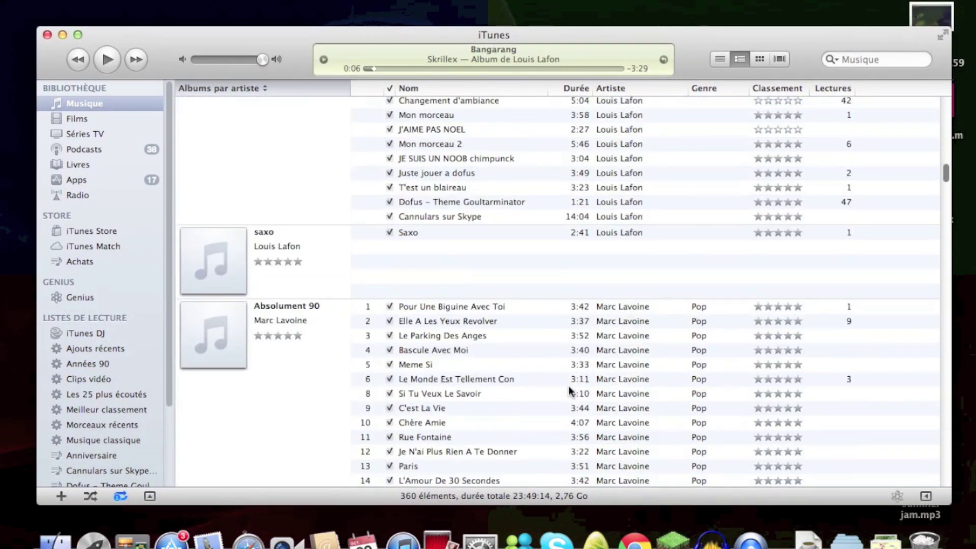
scroll(570, 390, up, 10)
scroll(569, 390, down, 10)
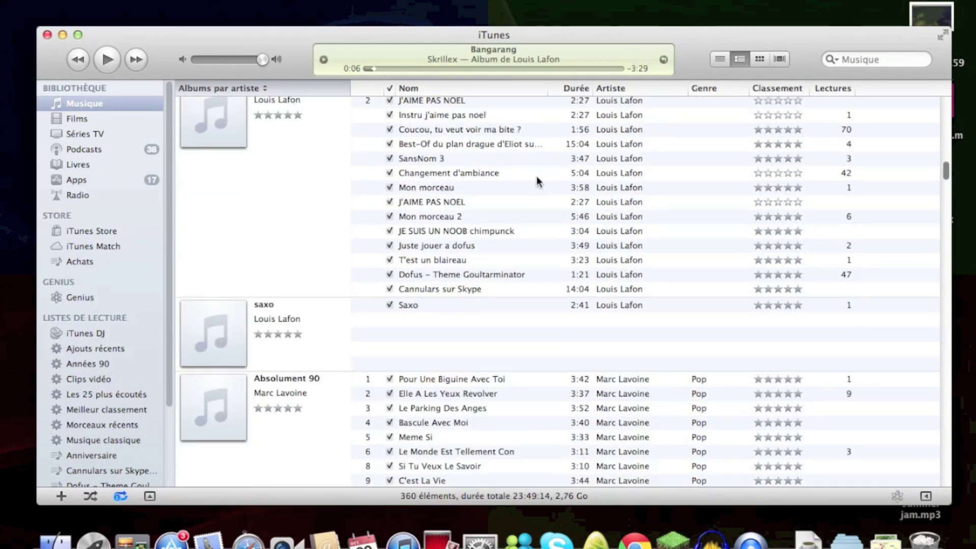
scroll(538, 182, up, 2)
click(483, 144)
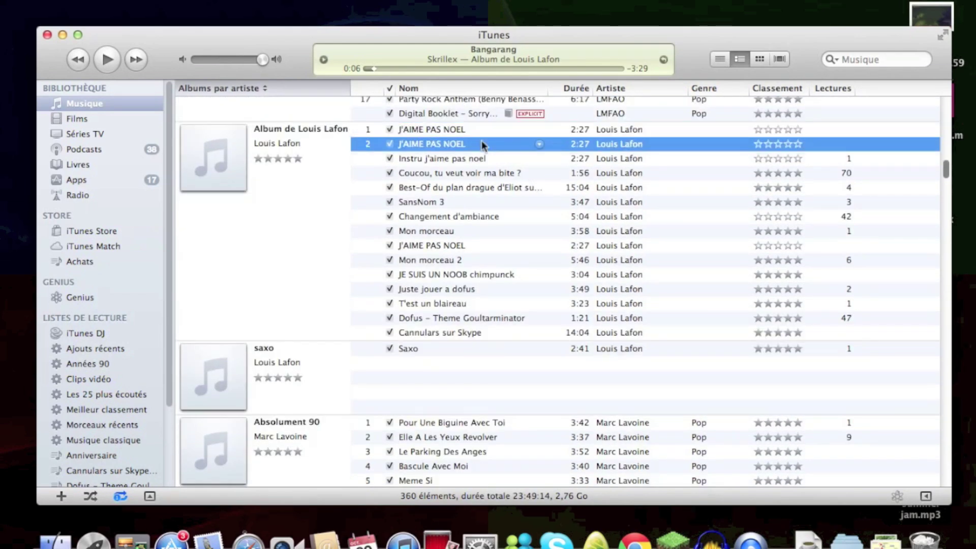
Reopen the iTunes library and briefly play the J'AIME PAS NOEL entry listed just before Mon morceau 2, then pause it.
click(46, 35)
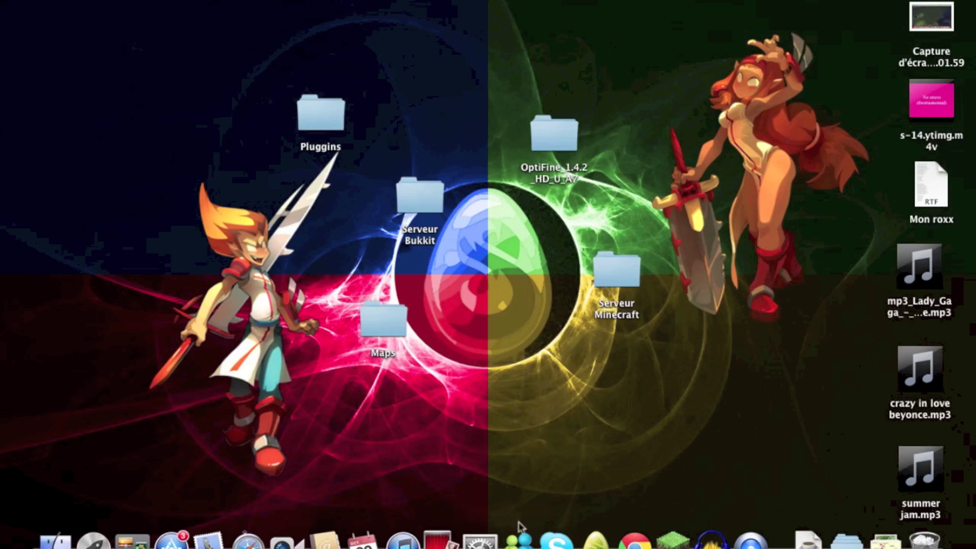
click(402, 541)
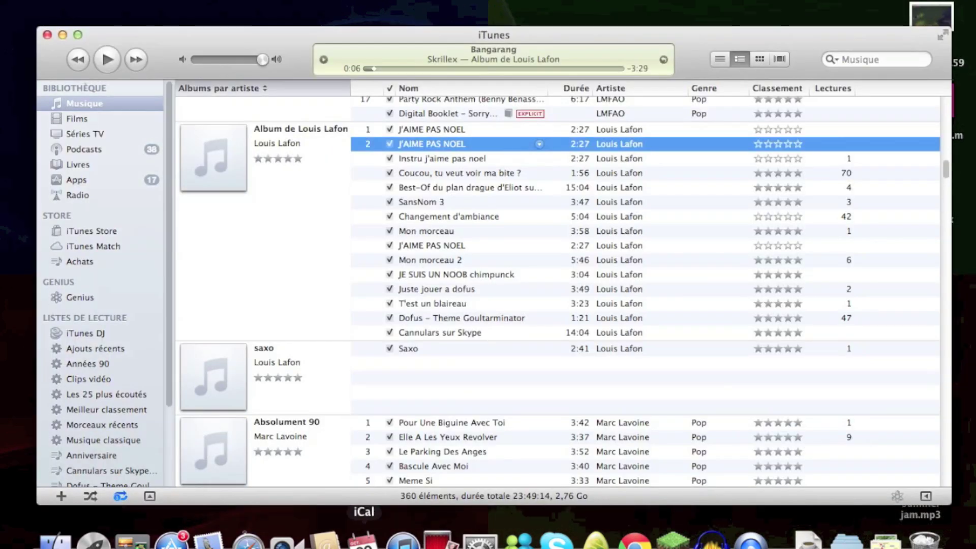
scroll(454, 153, down, 5)
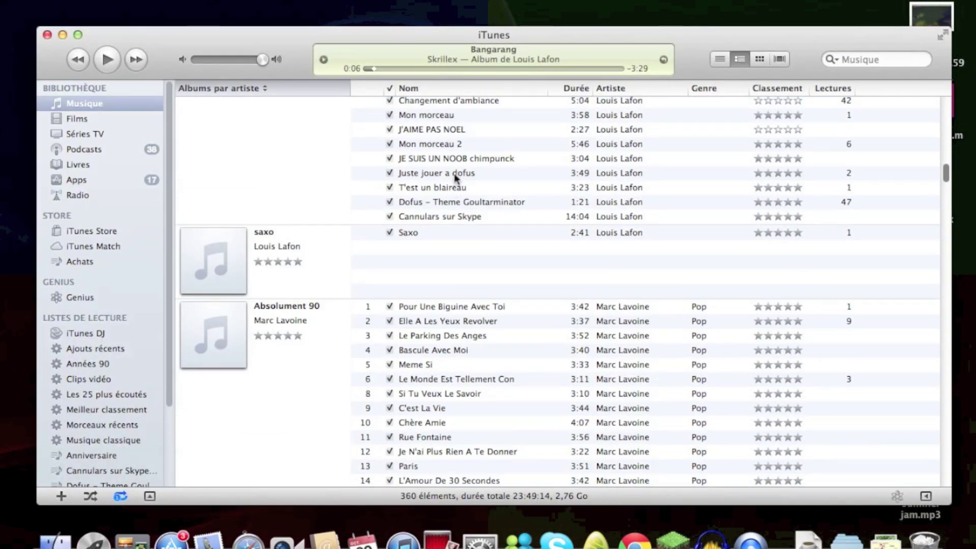
double_click(466, 130)
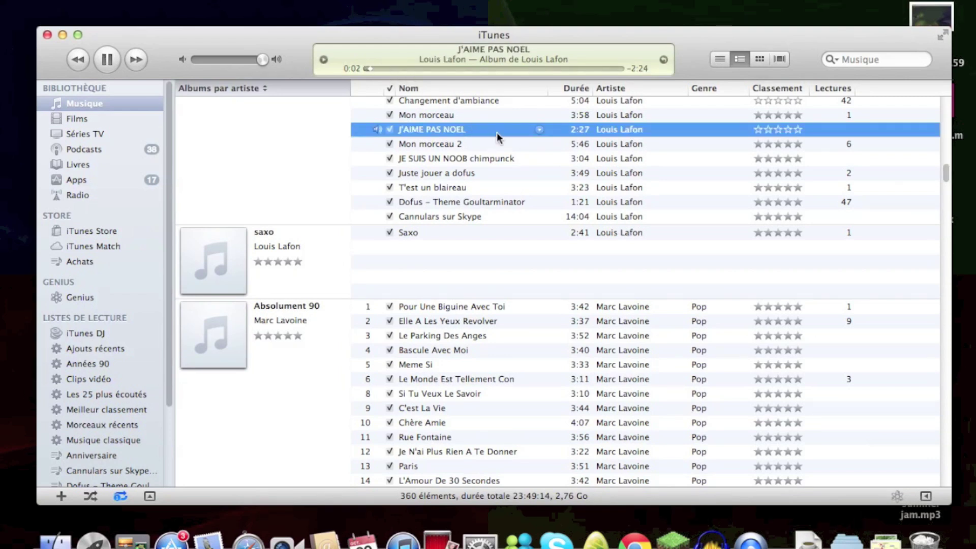
key(space)
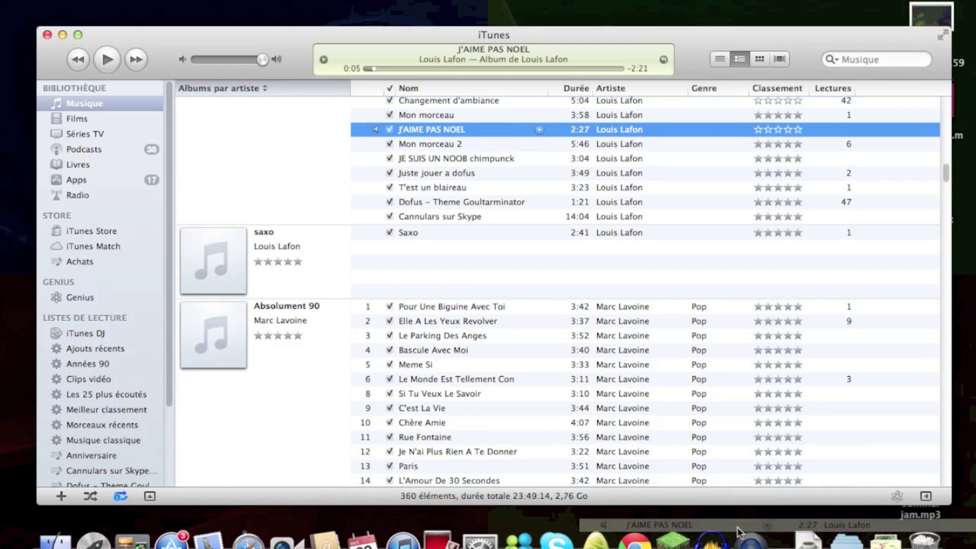
Load the J'AIME PAS NOEL song into an enlarged Audacity window and split its stereo track into separate left and right tracks.
click(710, 538)
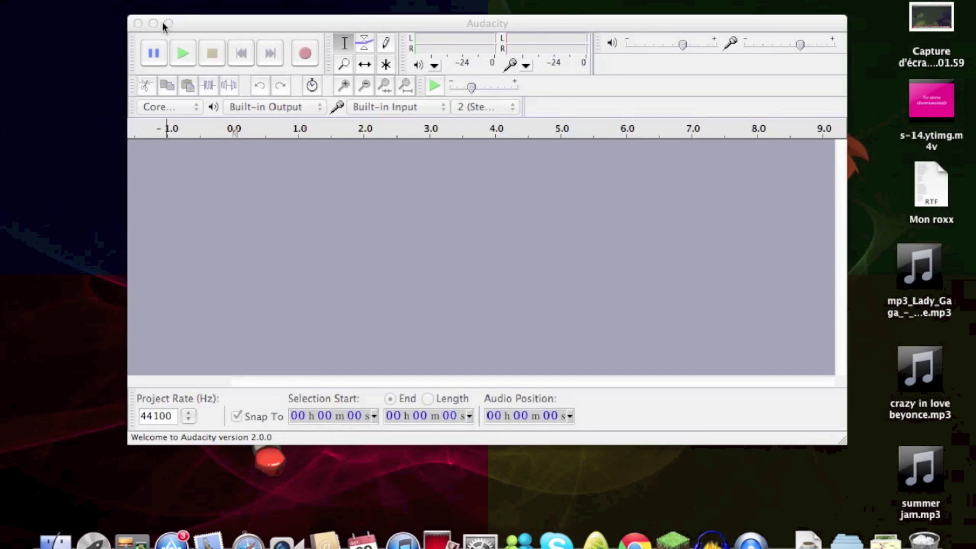
click(166, 24)
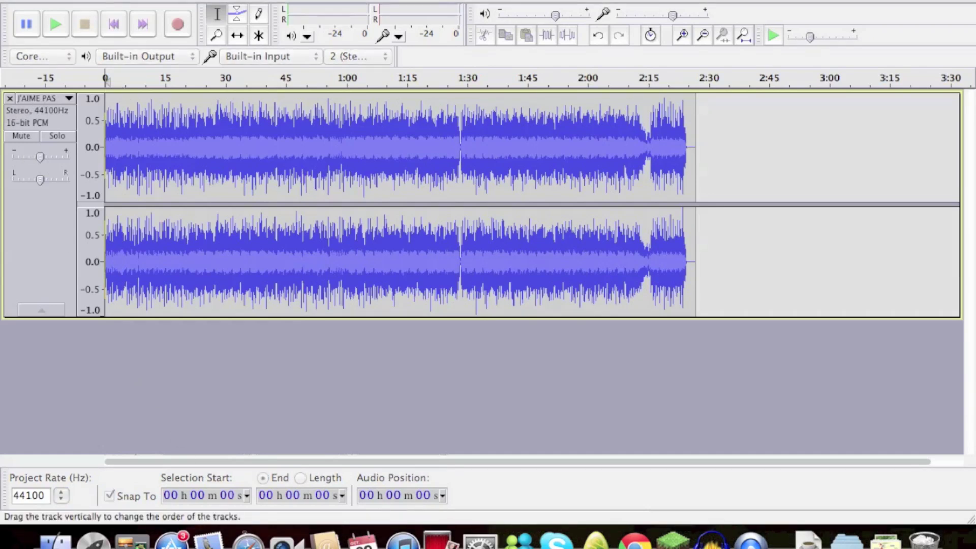
click(60, 100)
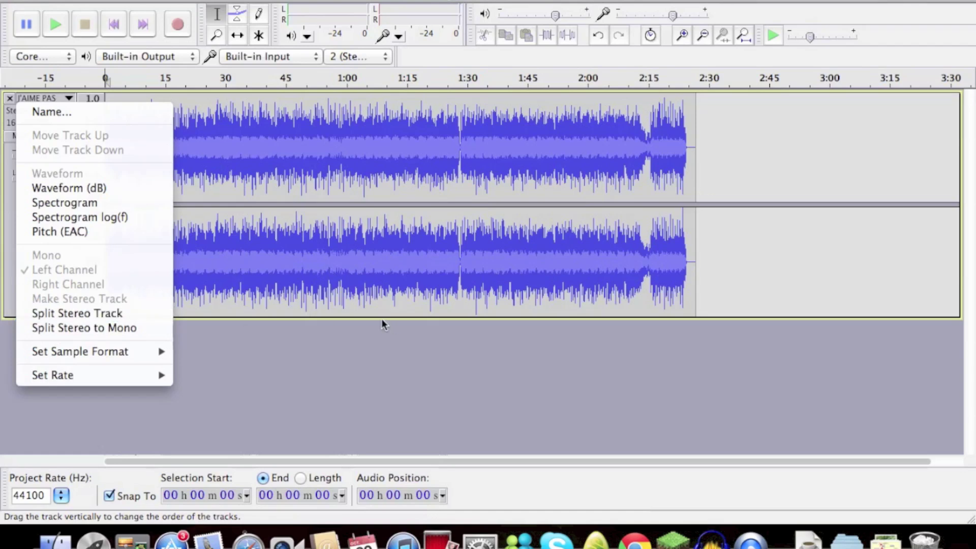
click(53, 315)
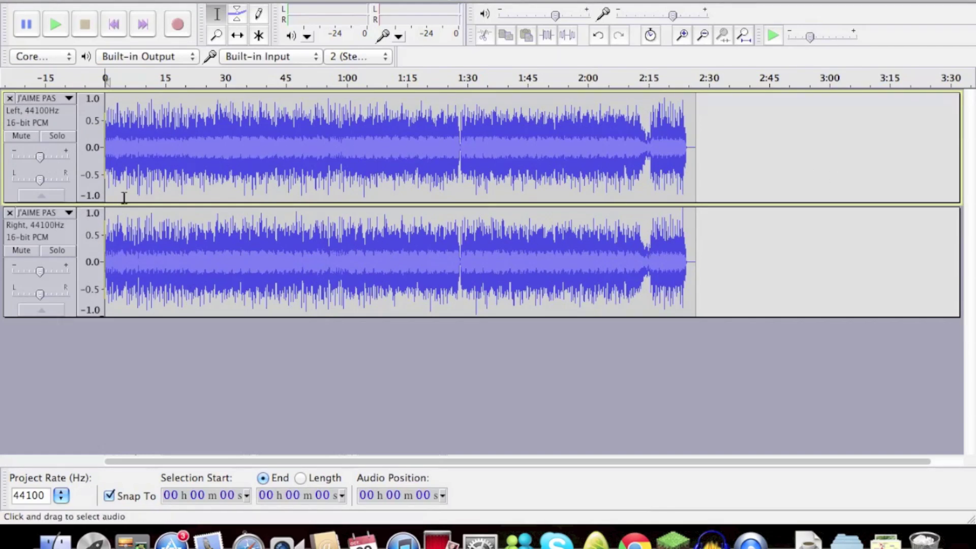
Select the whole right-channel track and apply the Invert effect to it.
click(54, 235)
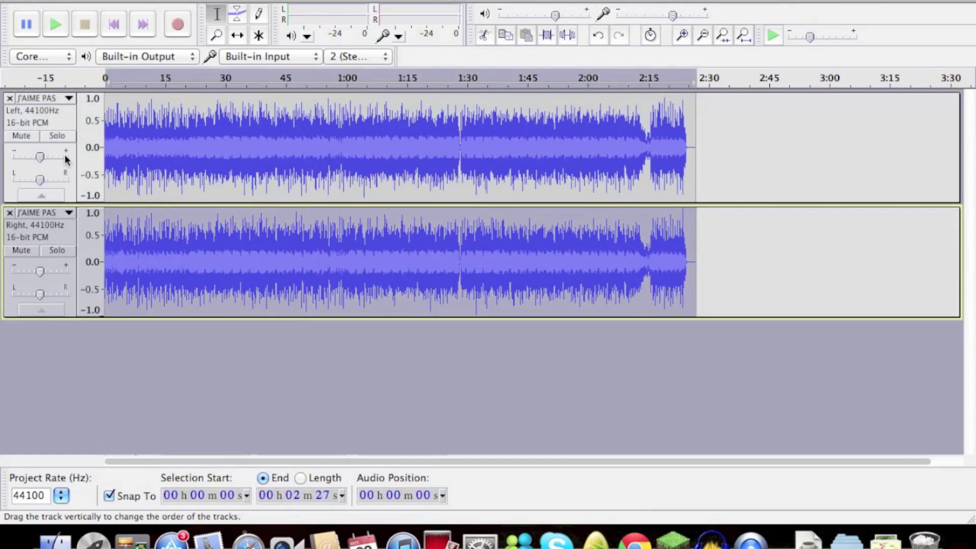
click(65, 128)
click(67, 237)
click(69, 213)
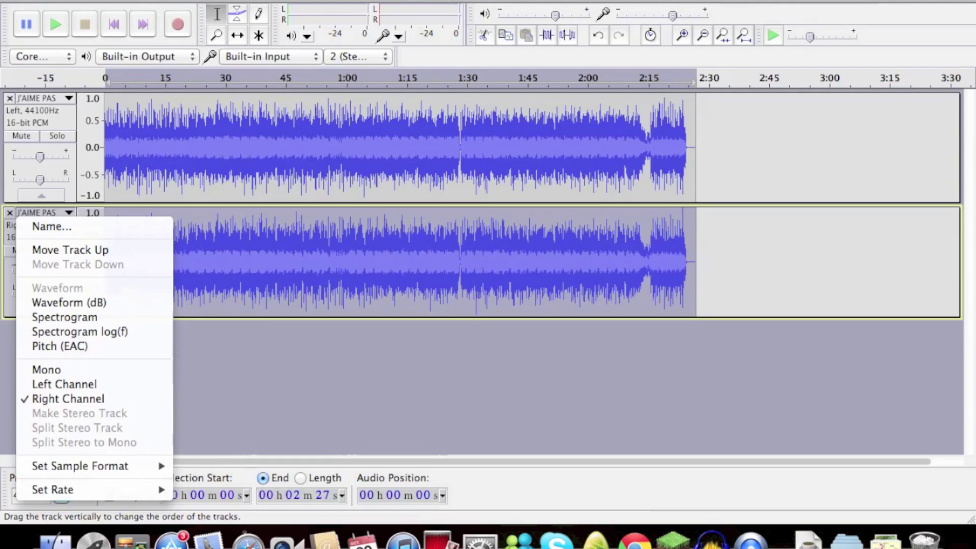
key(Escape)
click(391, 1)
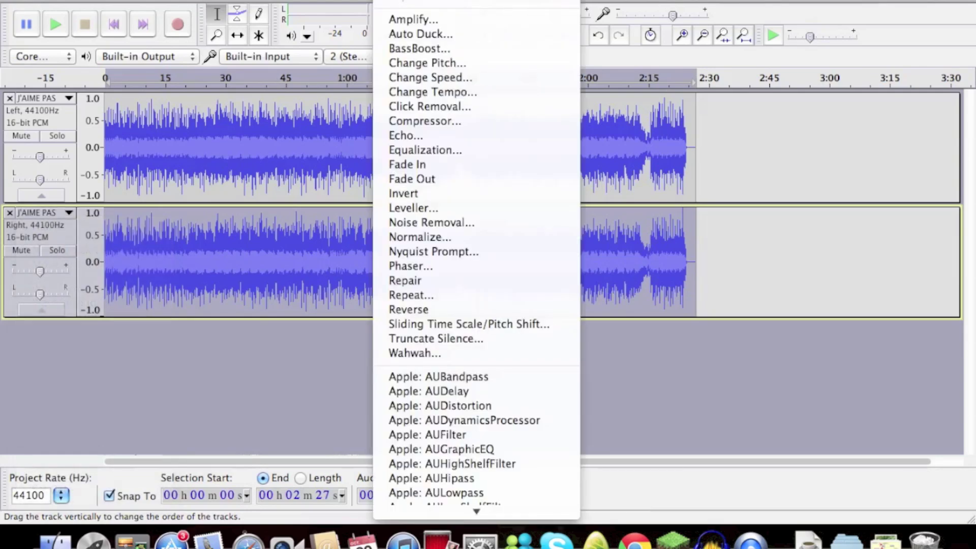
click(399, 194)
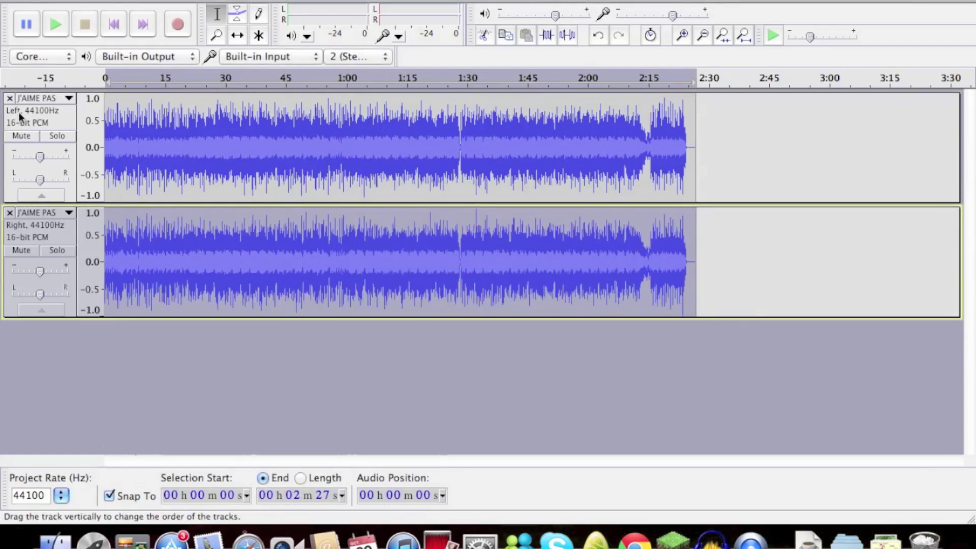
Set both the left and the right channel tracks to Mono.
click(68, 98)
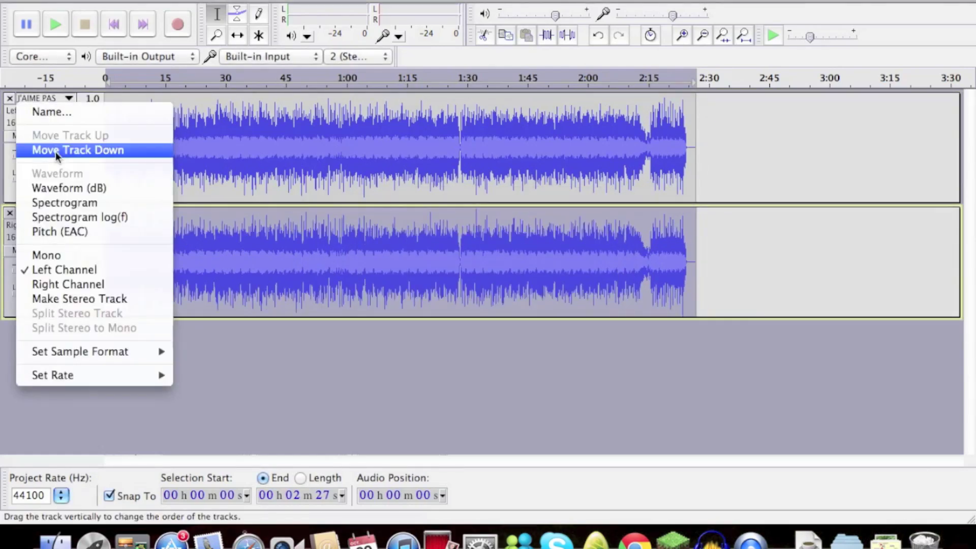
click(43, 254)
click(60, 213)
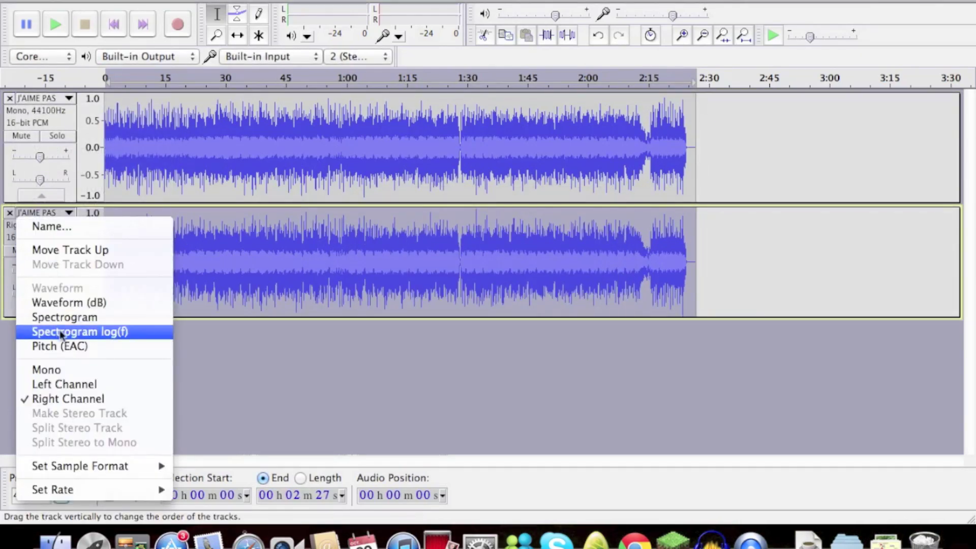
click(74, 369)
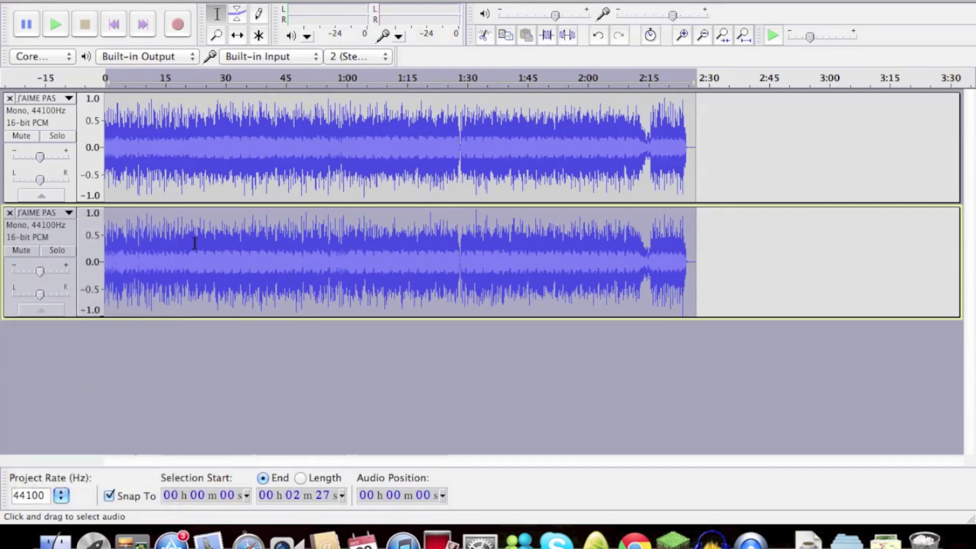
Play the opening of the two mono tracks to check the vocal removal, and stop playback.
key(space)
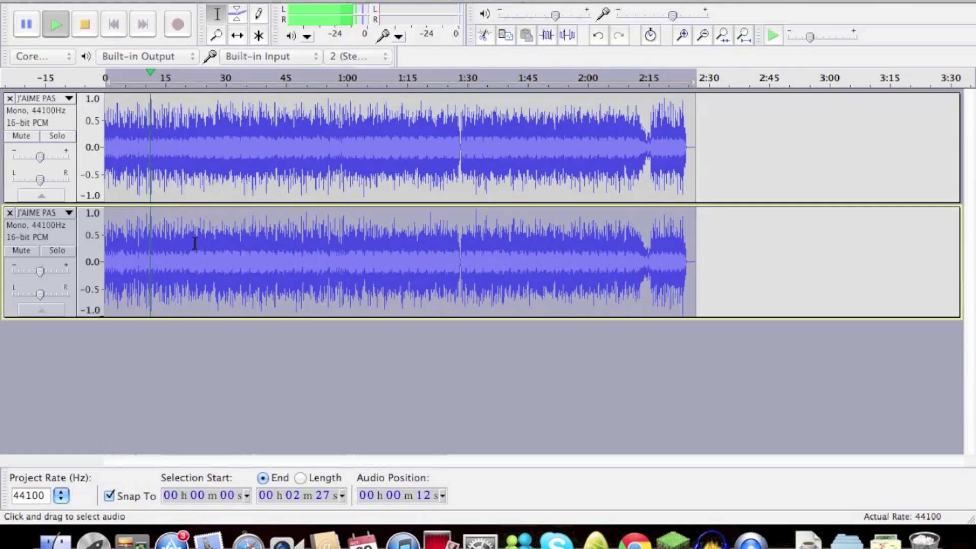
key(space)
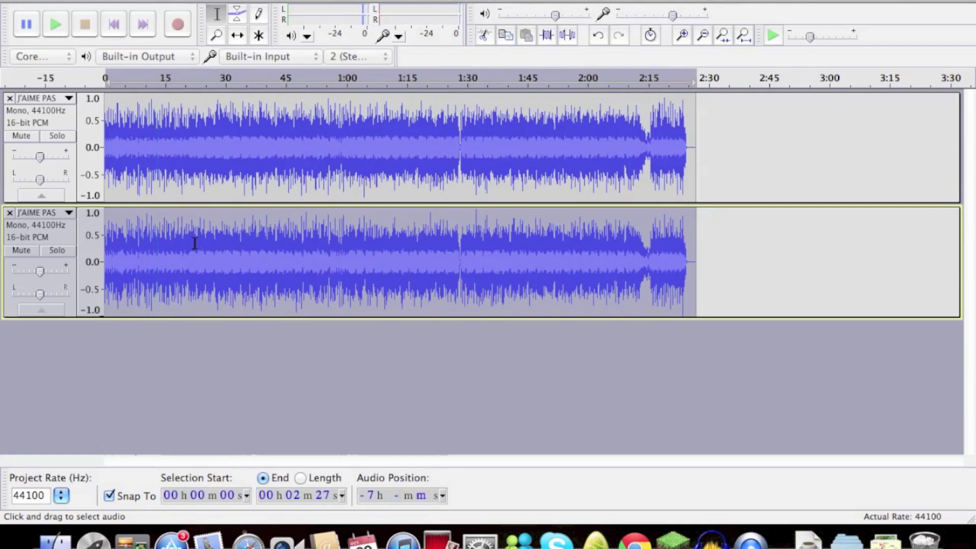
drag(278, 1, 328, 92)
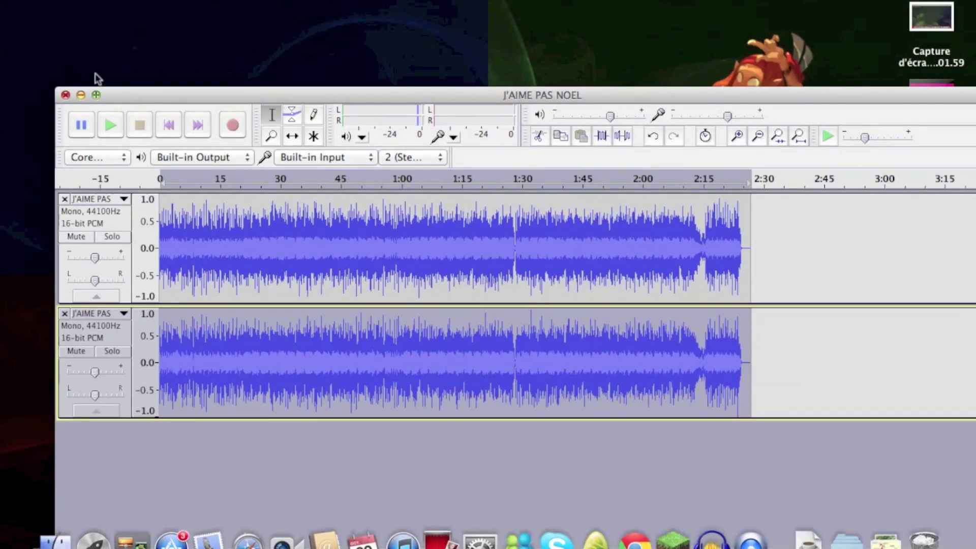
click(97, 94)
drag(266, 32, 255, 101)
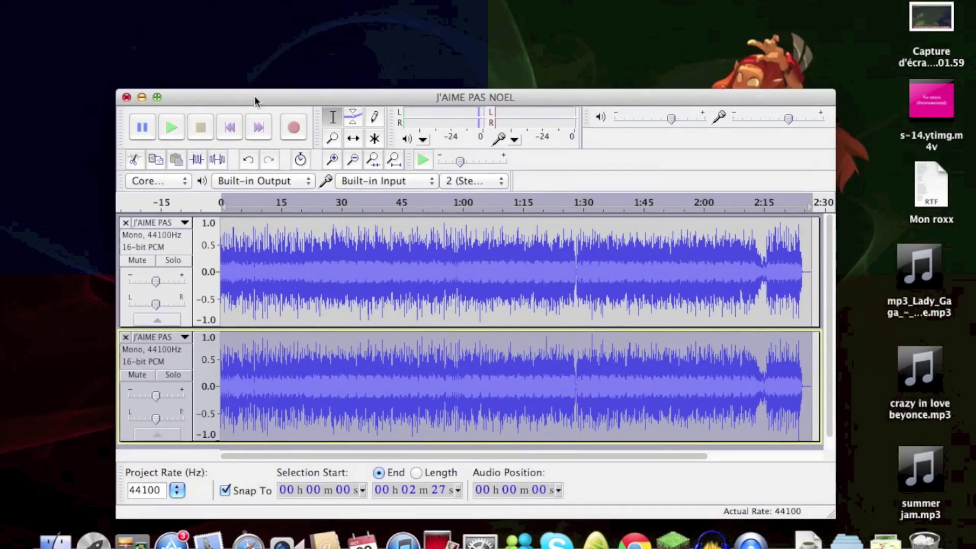
click(157, 97)
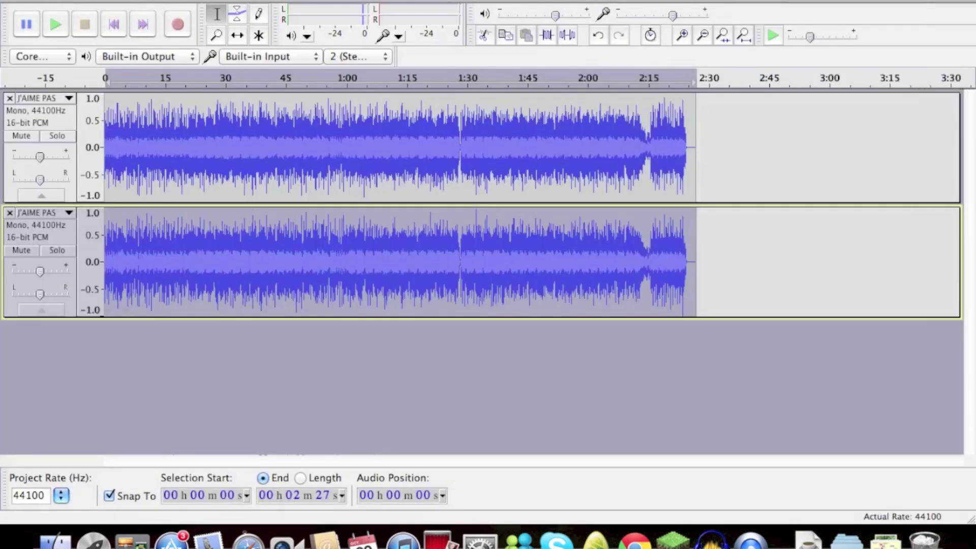
Export the mix to the Bureau folder as J'AIME PAS NOEL in WAV (Microsoft) signed 16 bit PCM format, keeping the existing metadata.
click(109, 1)
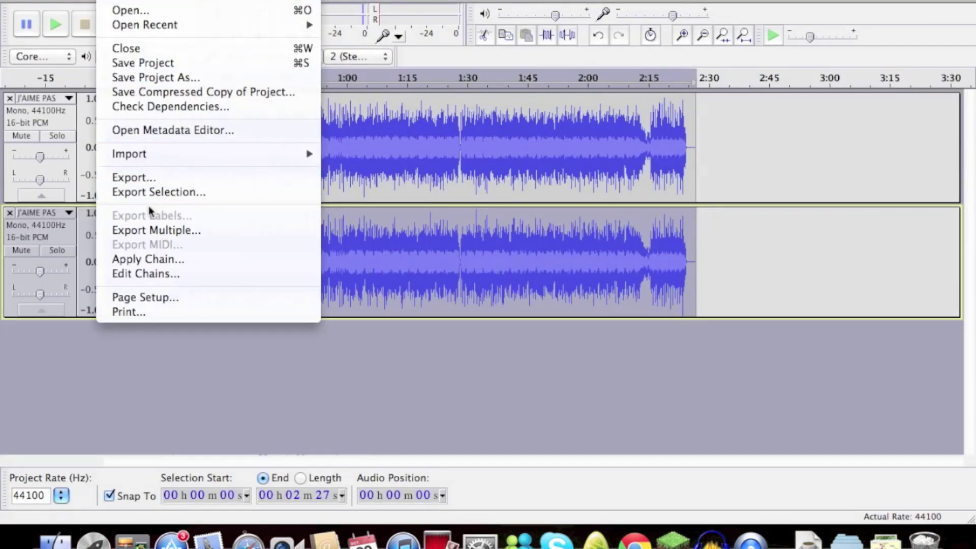
click(170, 174)
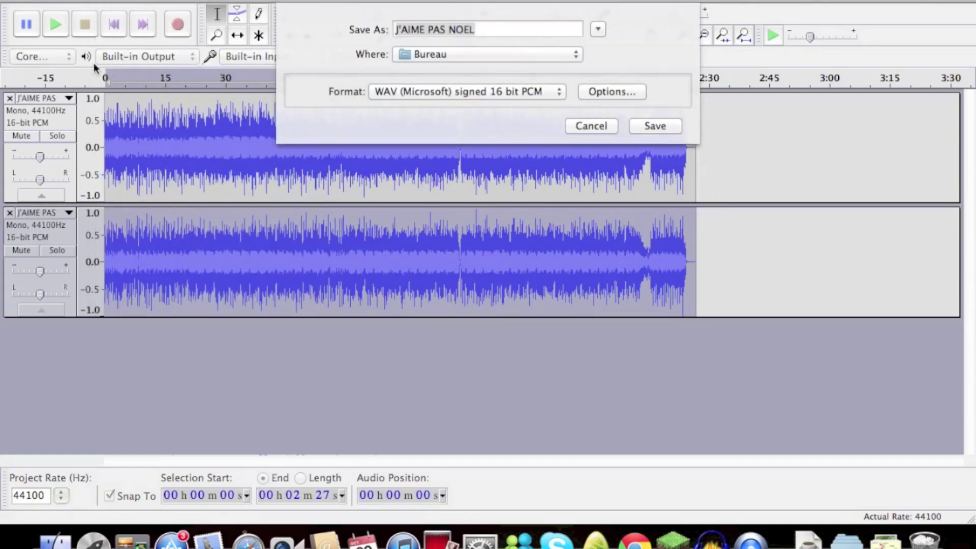
click(652, 124)
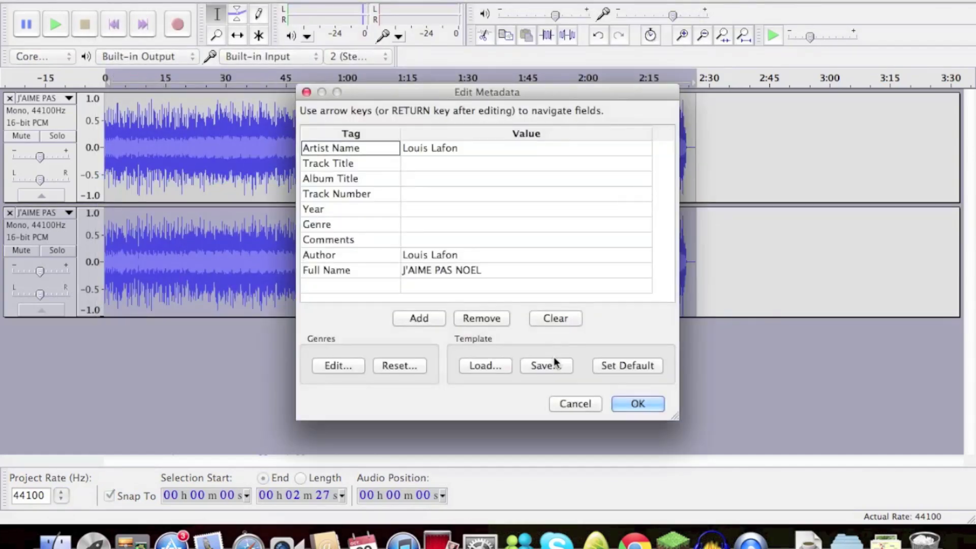
click(638, 403)
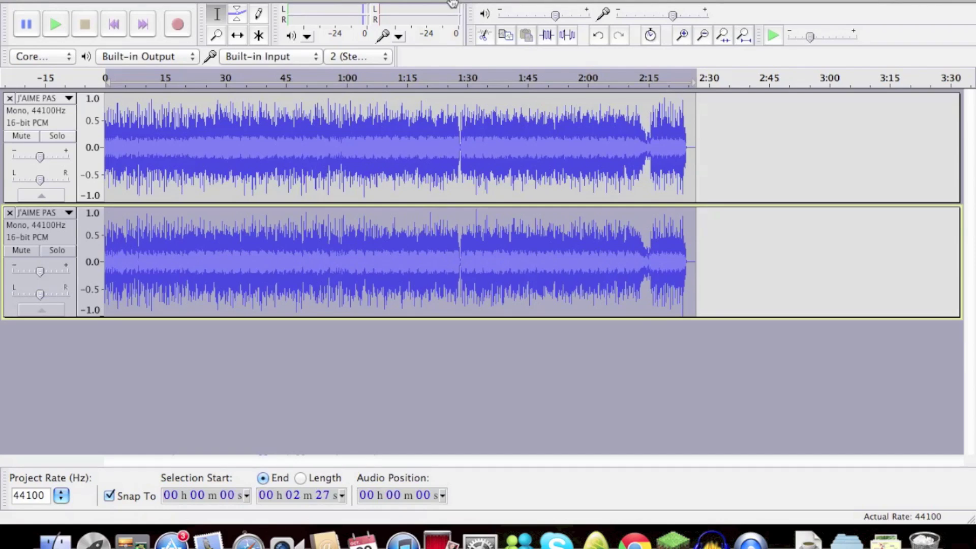
Move the project window aside to reveal the desktop and close the project without saving changes.
drag(404, 3, 622, 142)
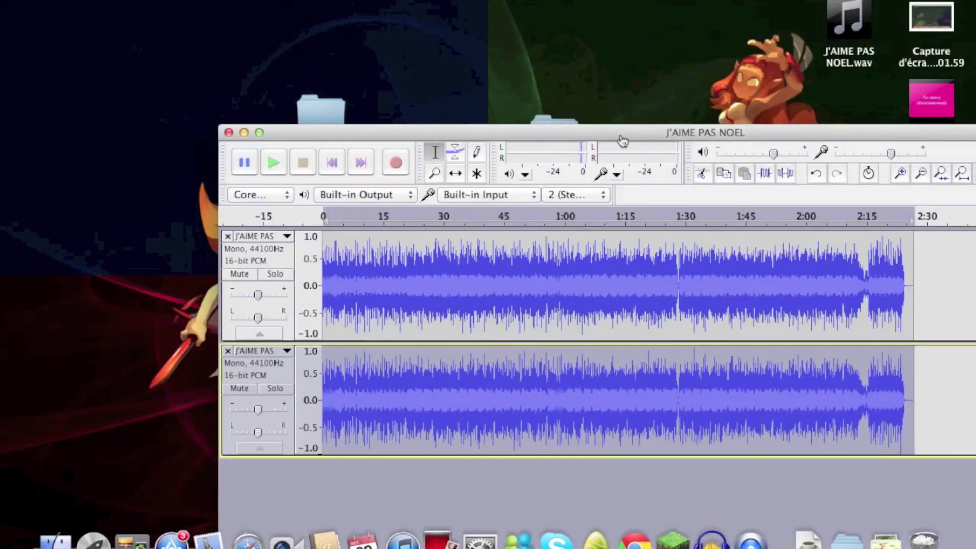
click(228, 132)
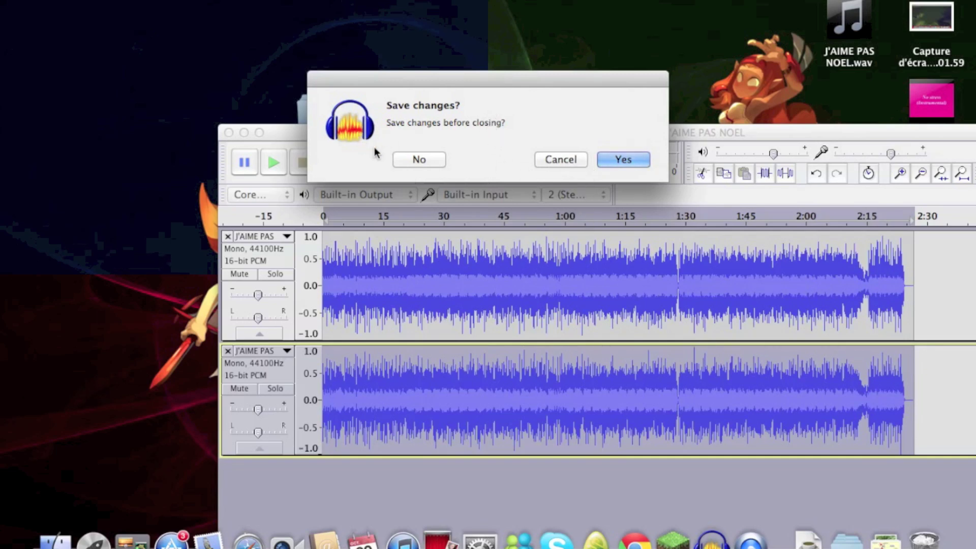
click(412, 158)
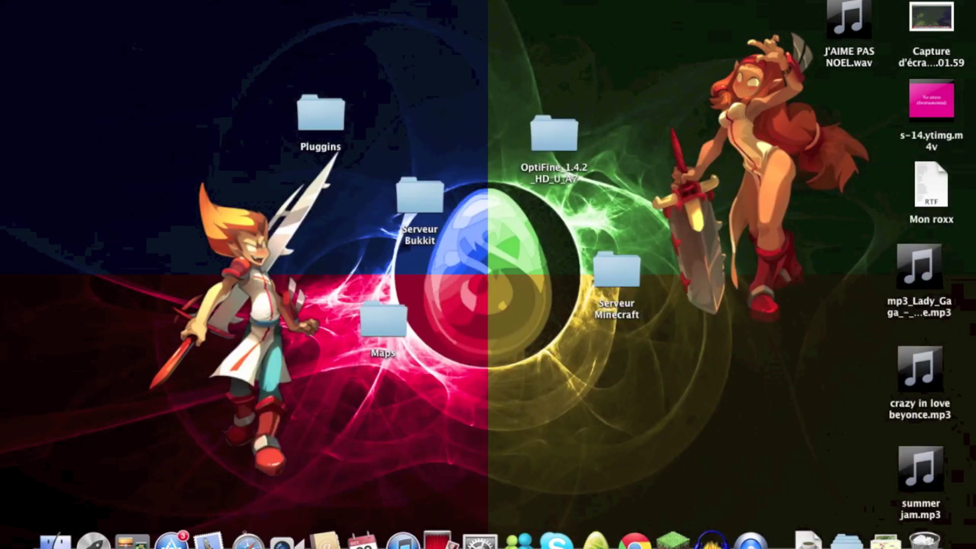
Move the exported J'AIME PAS NOEL.wav to a free area of the desktop and preview its audio there.
drag(854, 53, 746, 148)
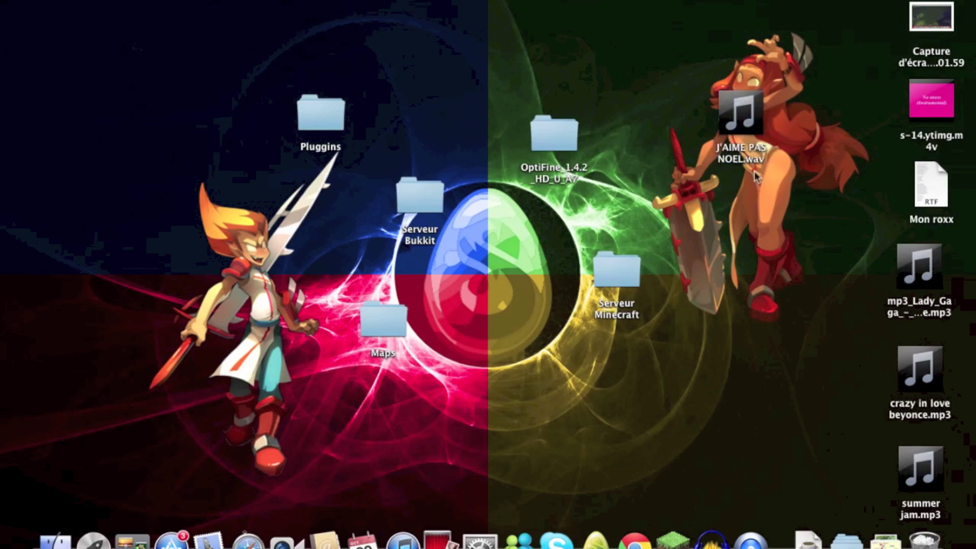
click(742, 109)
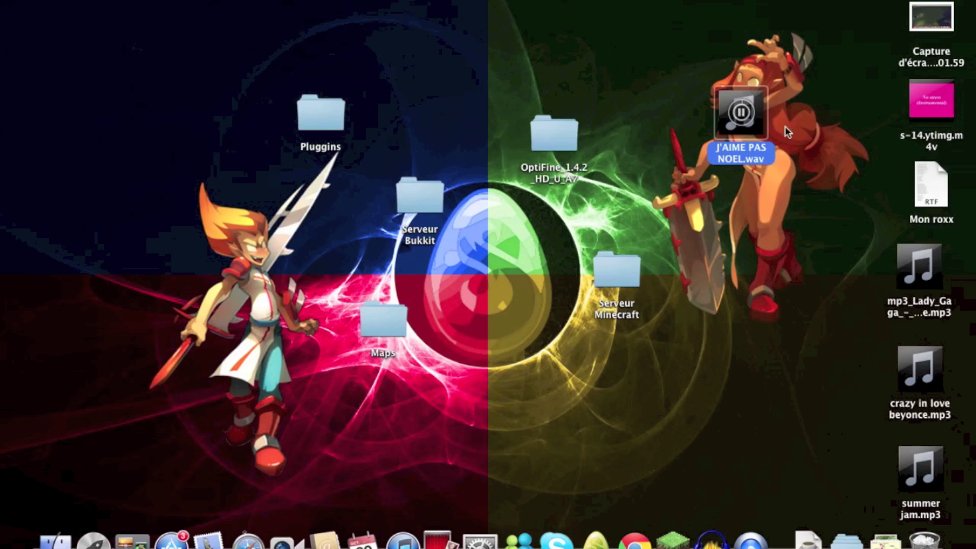
click(618, 136)
Move the J'AIME PAS NOEL.wav file from the desktop to the trash.
click(763, 159)
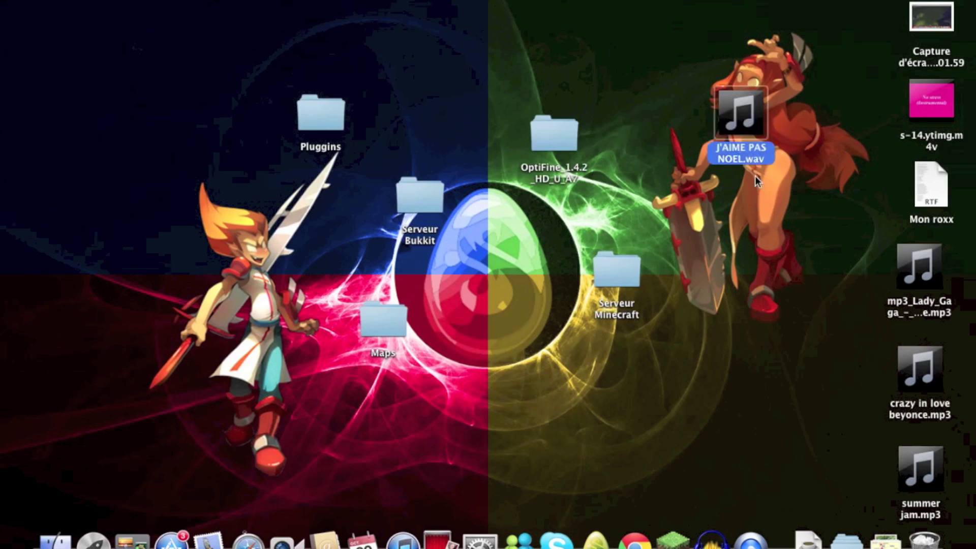
key(super+BackSpace)
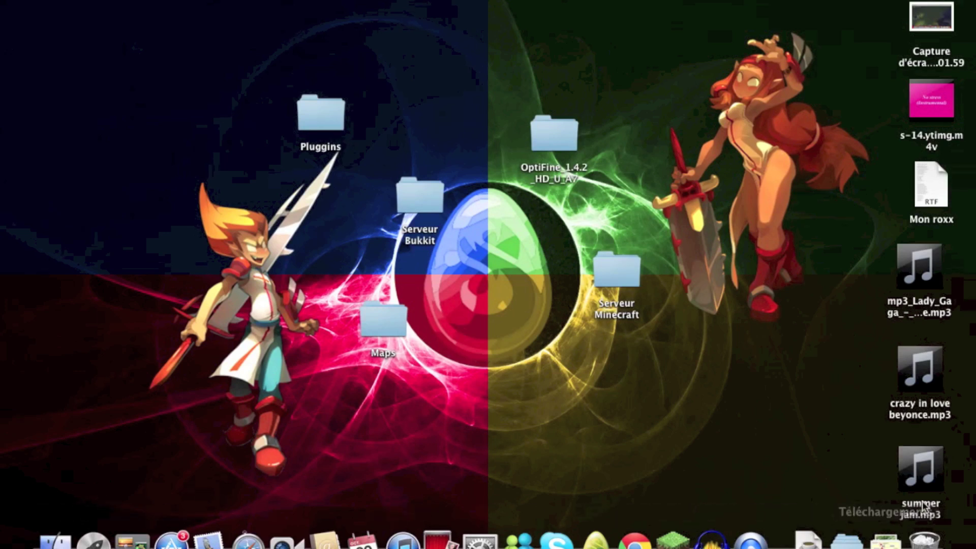
mouse_move(905, 487)
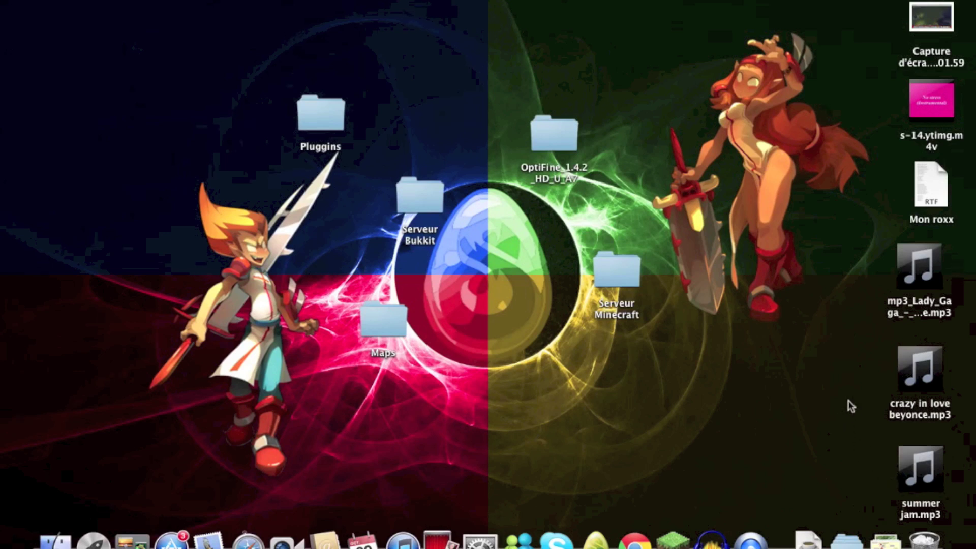
mouse_move(955, 125)
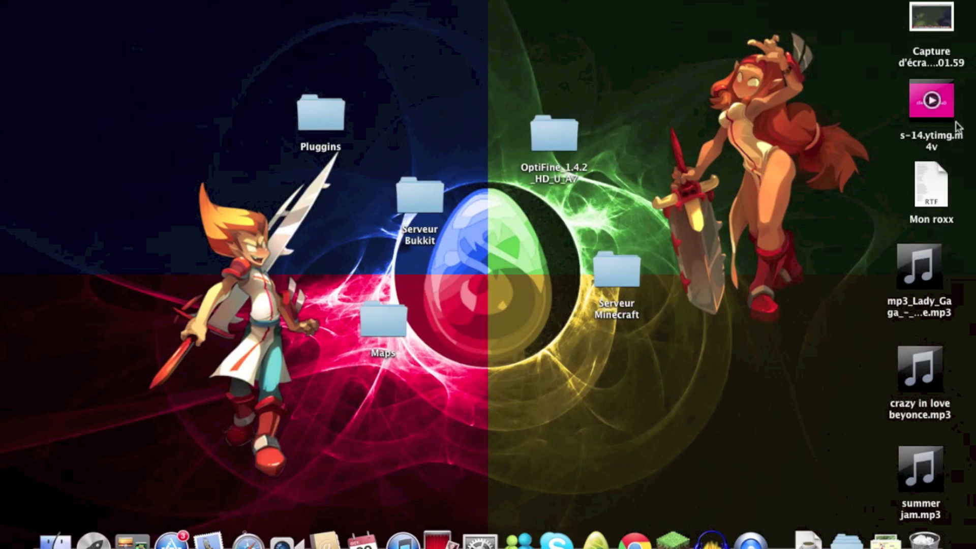